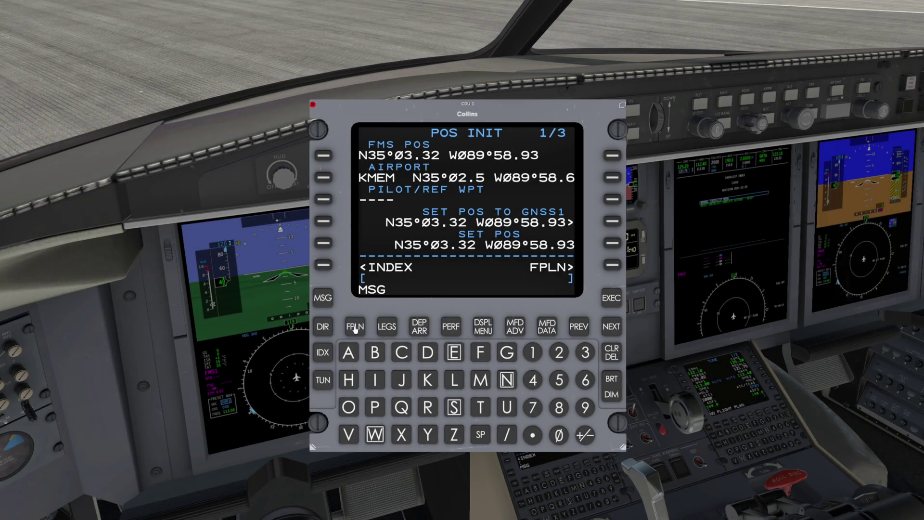
Leave POS INIT and show the ACT FPLN page on the Challenger 650 FMS
click(355, 328)
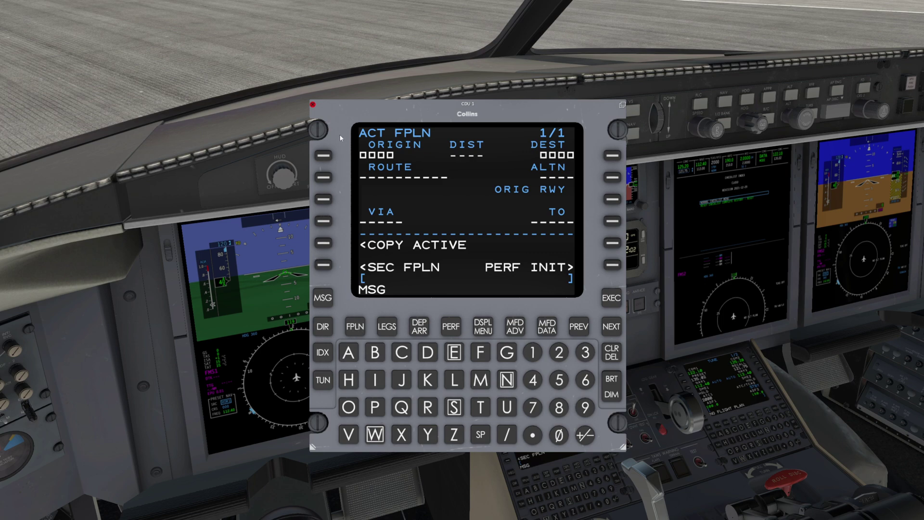
mouse_move(340, 134)
text(KEYBO)
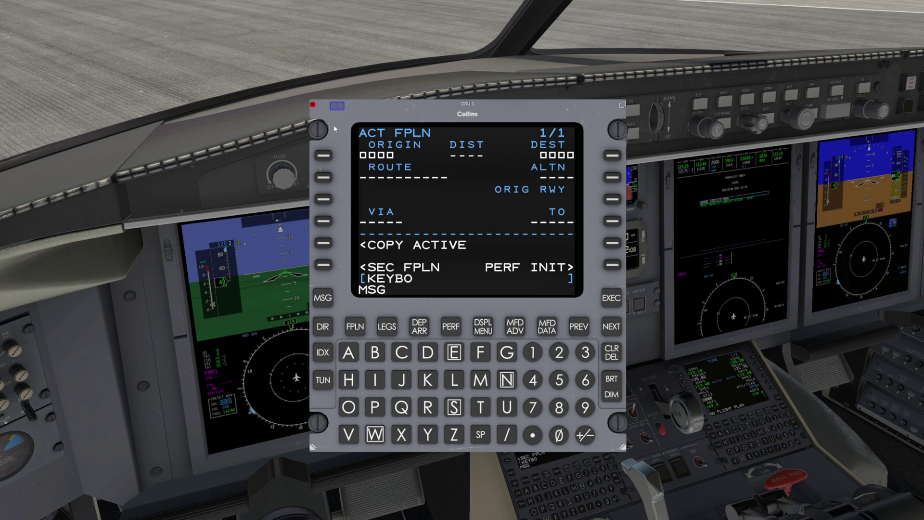
text(ARD TEST)
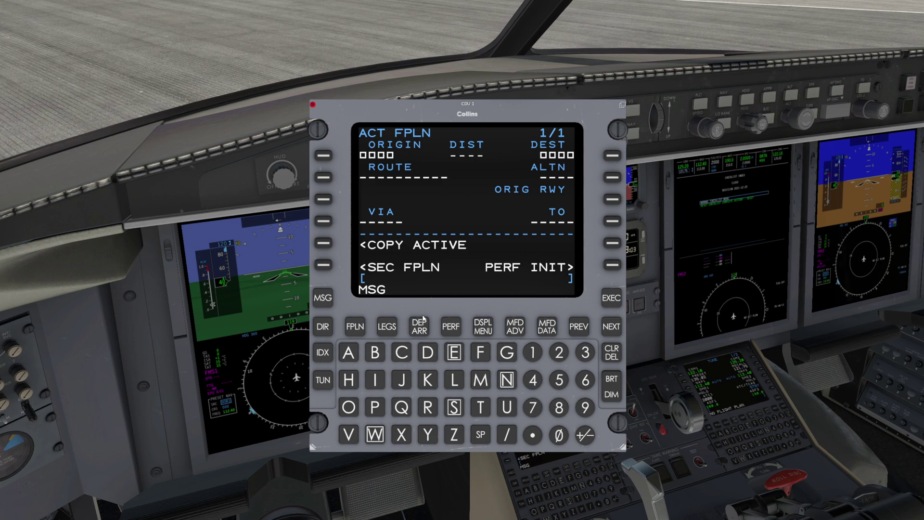
Enter KMEM as the flight plan origin
click(430, 380)
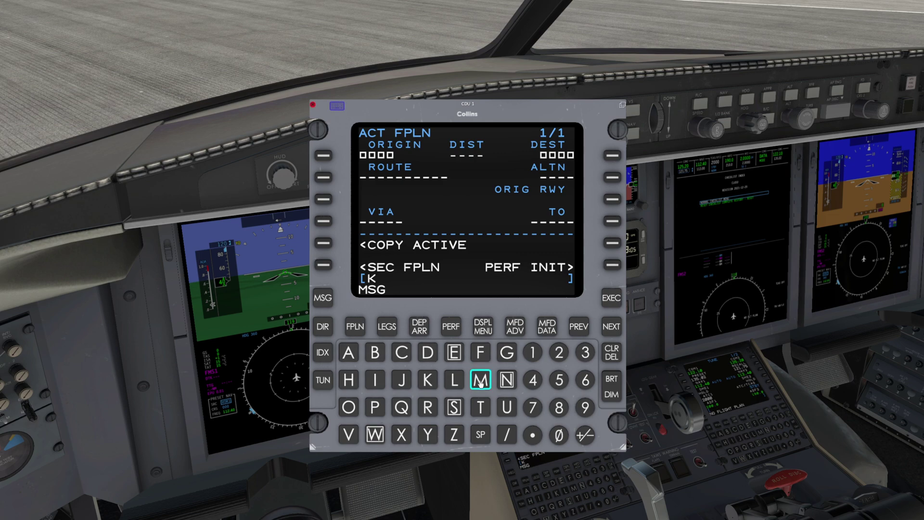
click(481, 380)
click(454, 353)
click(481, 380)
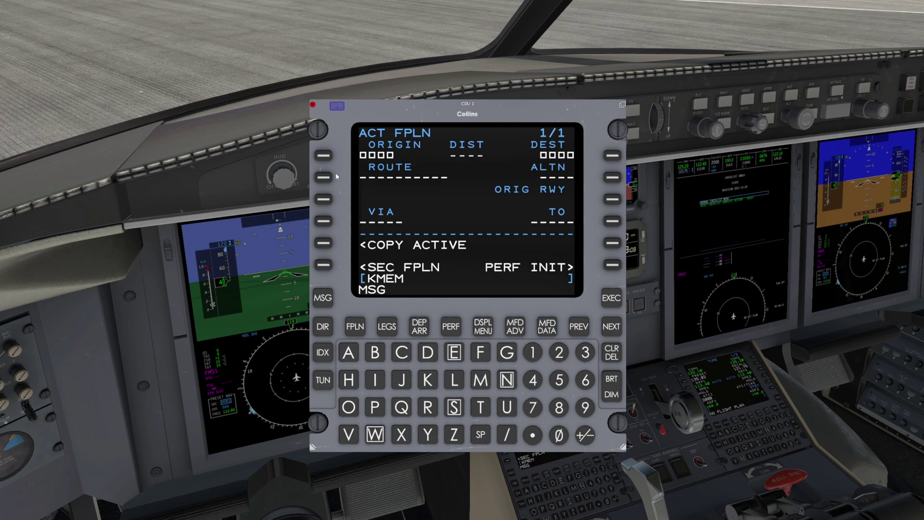
click(324, 155)
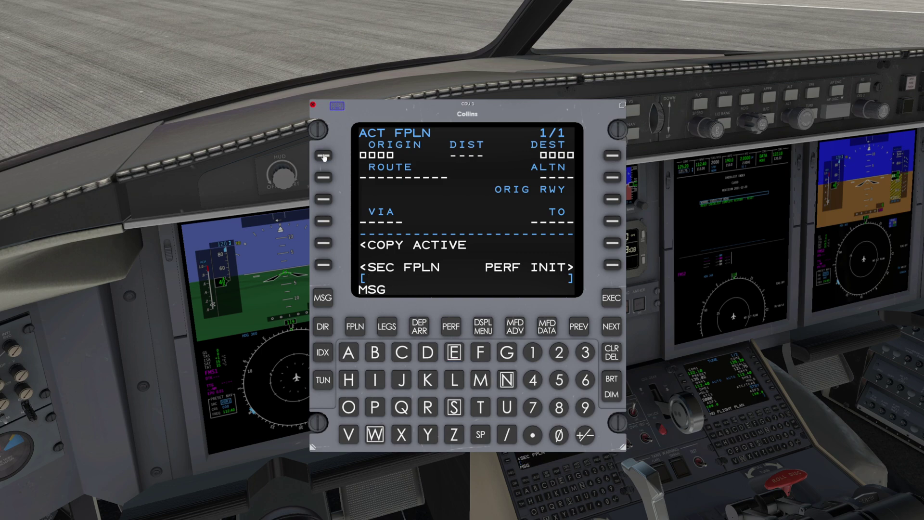
Enter KOKC as the destination airport
click(429, 380)
click(349, 407)
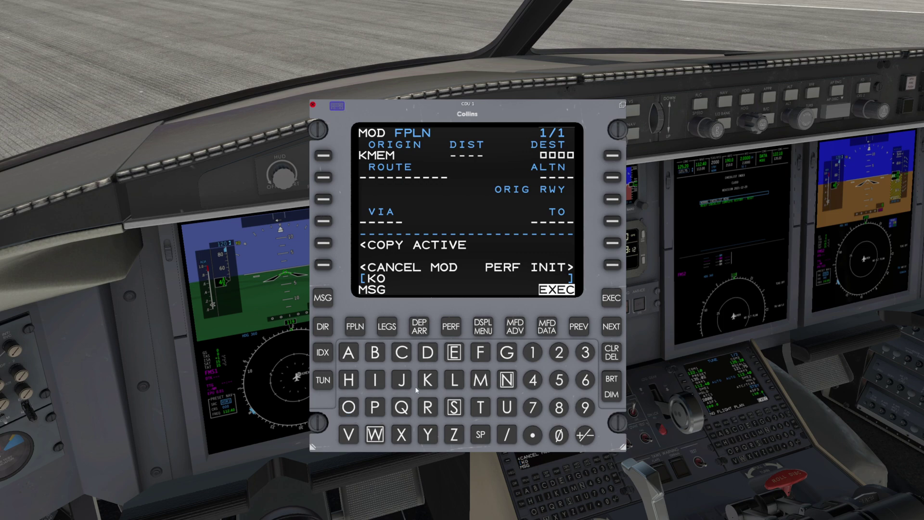
click(427, 381)
click(403, 357)
click(612, 156)
Try entering MELVIS1 as the route at LSK 2L
click(480, 380)
click(454, 352)
click(454, 380)
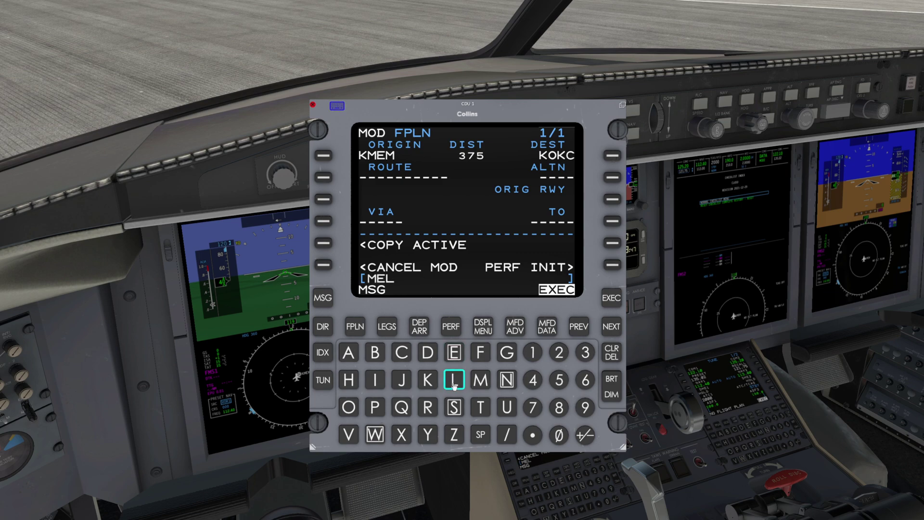
click(349, 435)
click(375, 379)
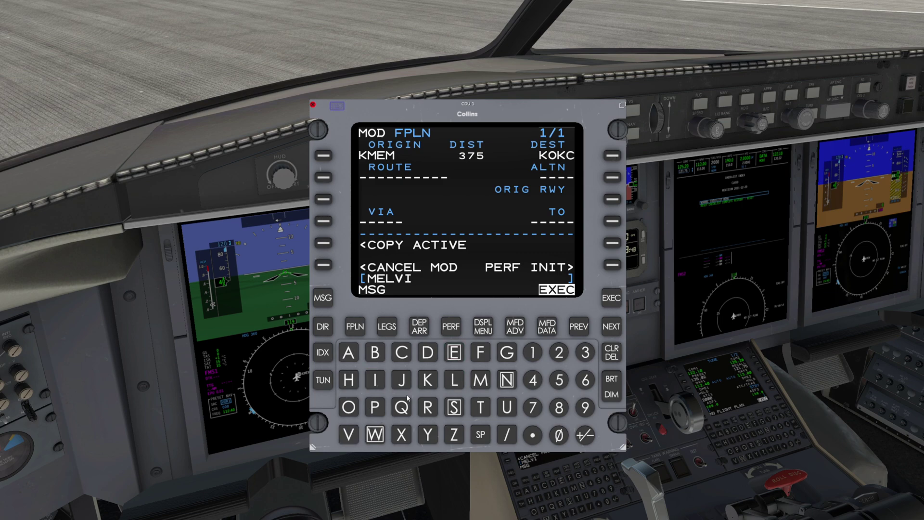
click(454, 408)
click(533, 352)
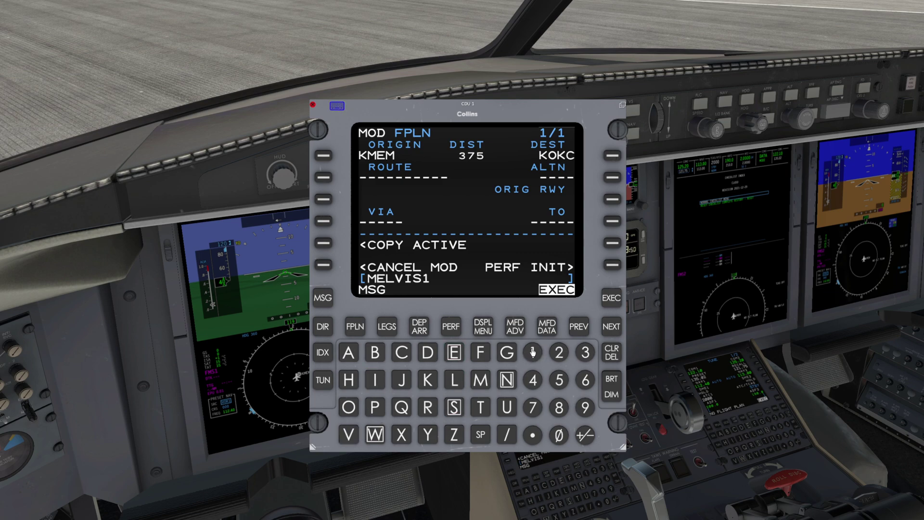
click(323, 177)
Clear MELVIS1 from the scratchpad and enter KTUL as the alternate at LSK 2R
key(BackSpace)
click(433, 381)
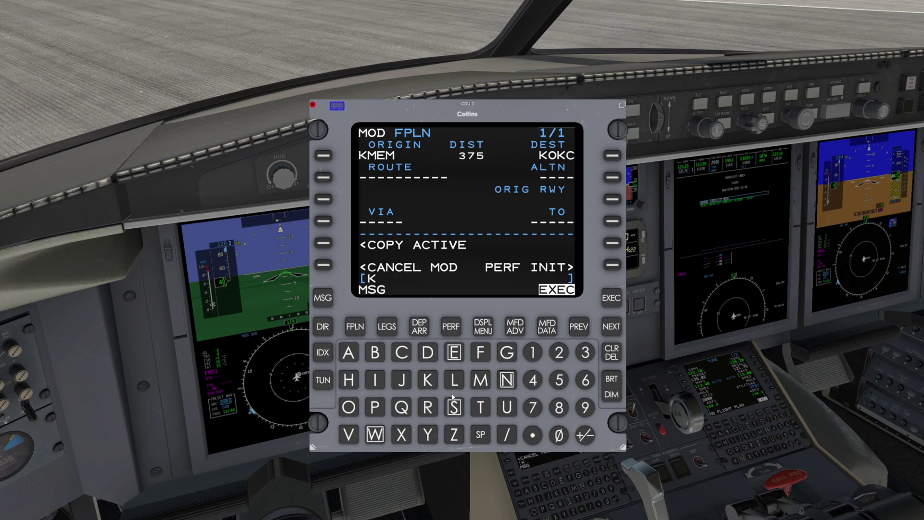
click(480, 408)
click(507, 408)
click(454, 382)
click(612, 177)
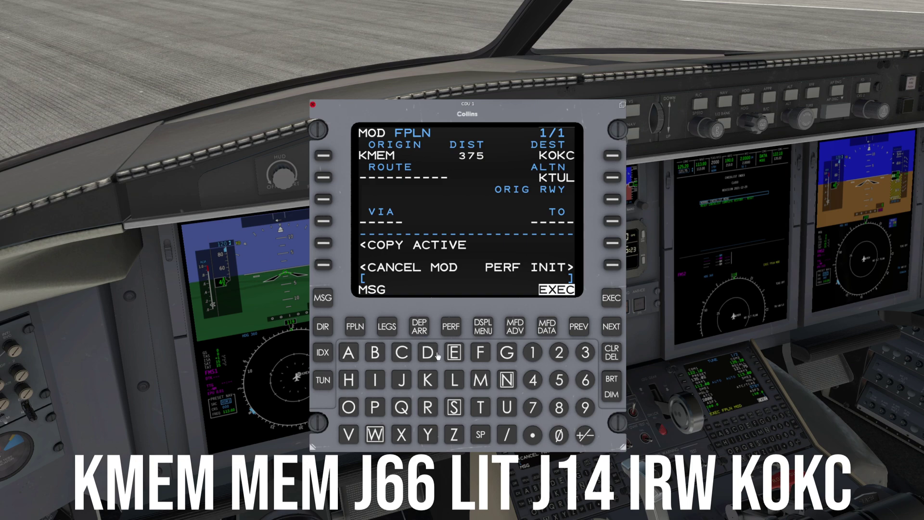
Enter MEM as the first waypoint, then airway J66 ending at LIT
text(MEM)
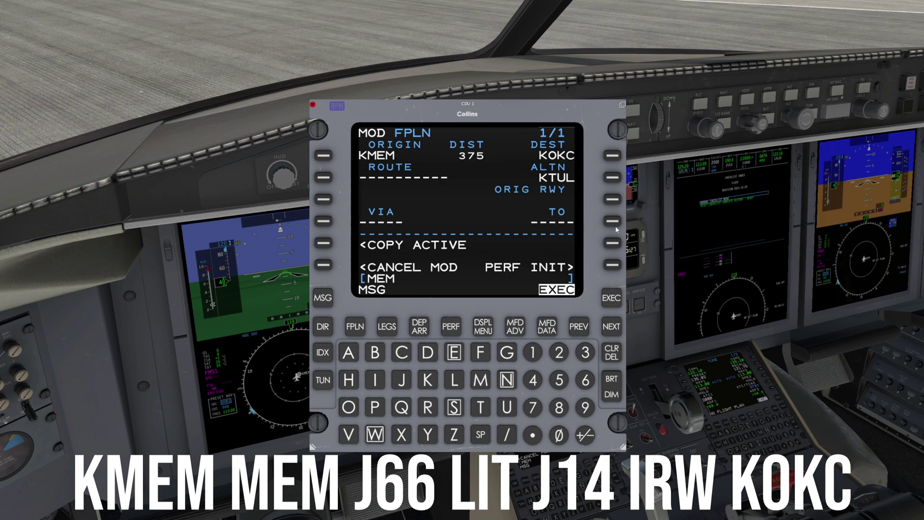
click(613, 221)
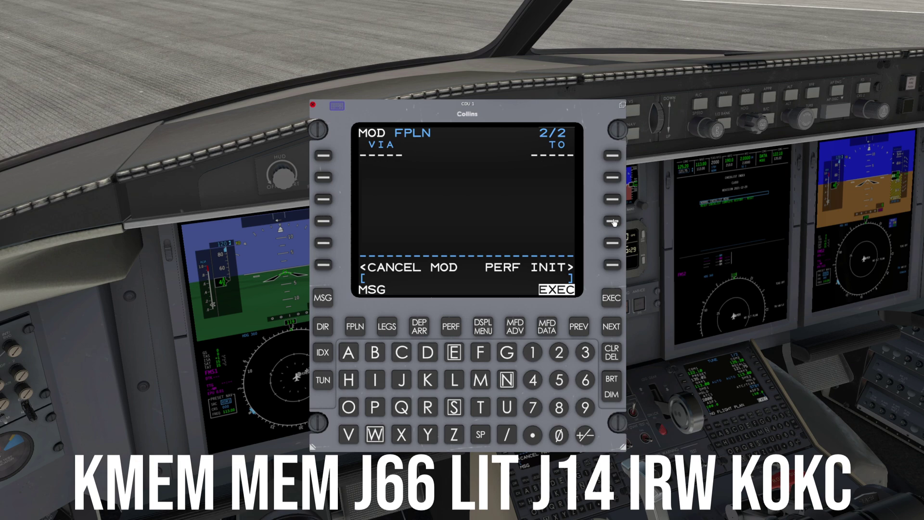
key(Page_Up)
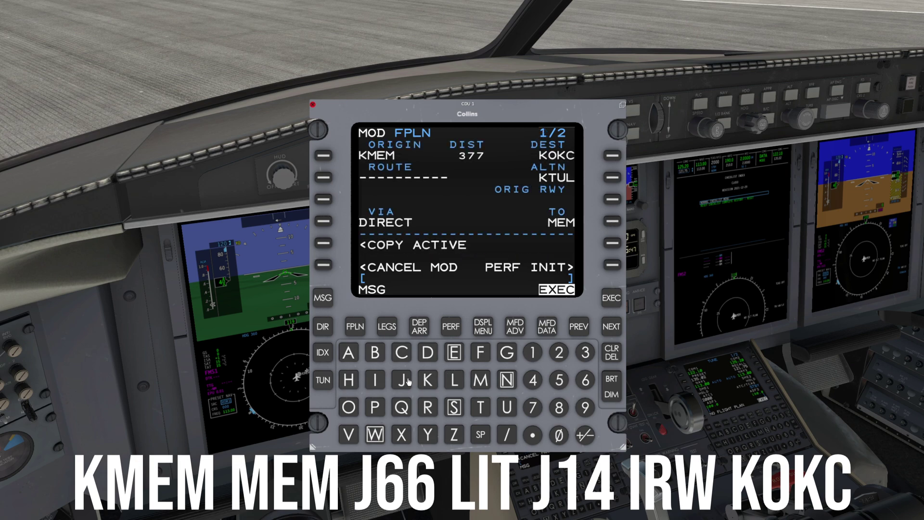
text(J66)
click(610, 327)
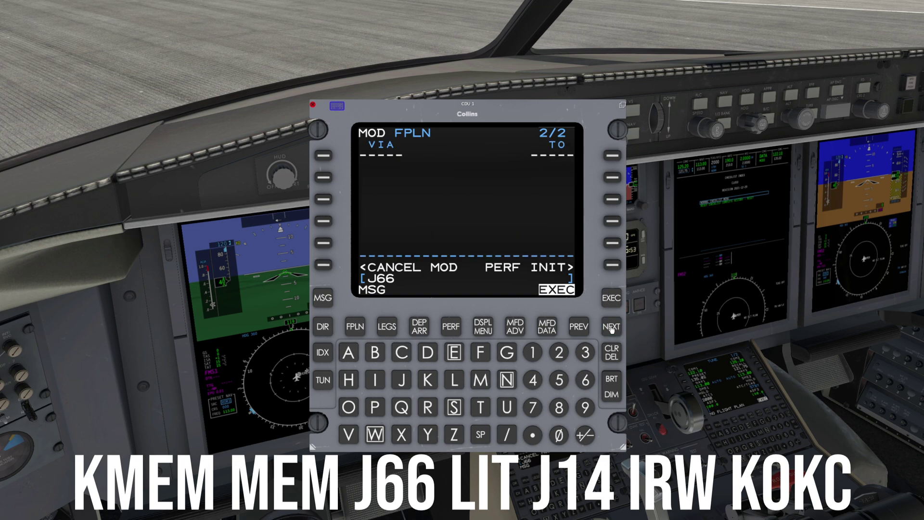
click(327, 157)
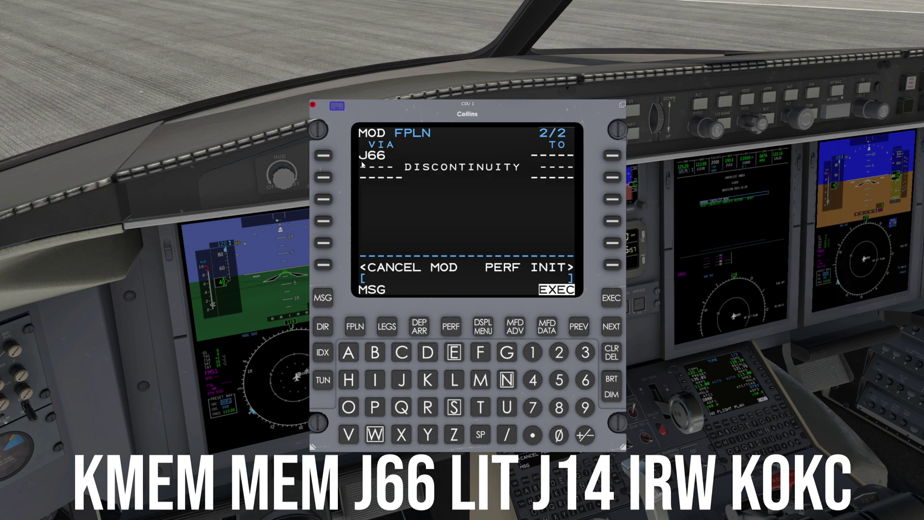
click(457, 383)
click(380, 385)
click(482, 409)
click(613, 156)
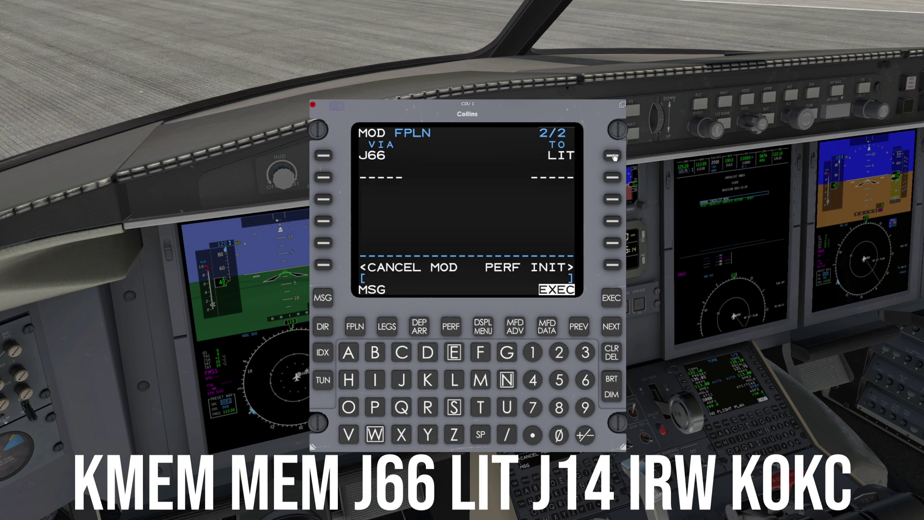
Add airway J14 ending at IRW and execute the modified plan
click(402, 380)
click(535, 355)
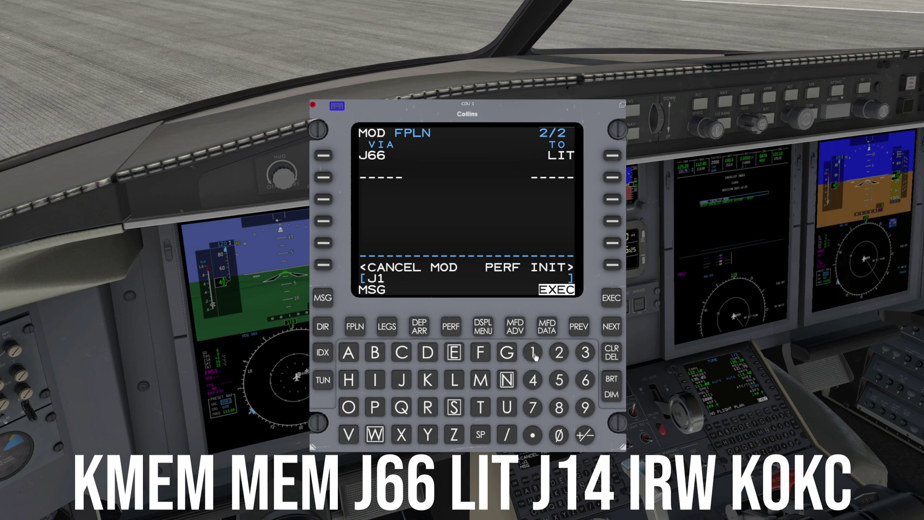
click(532, 382)
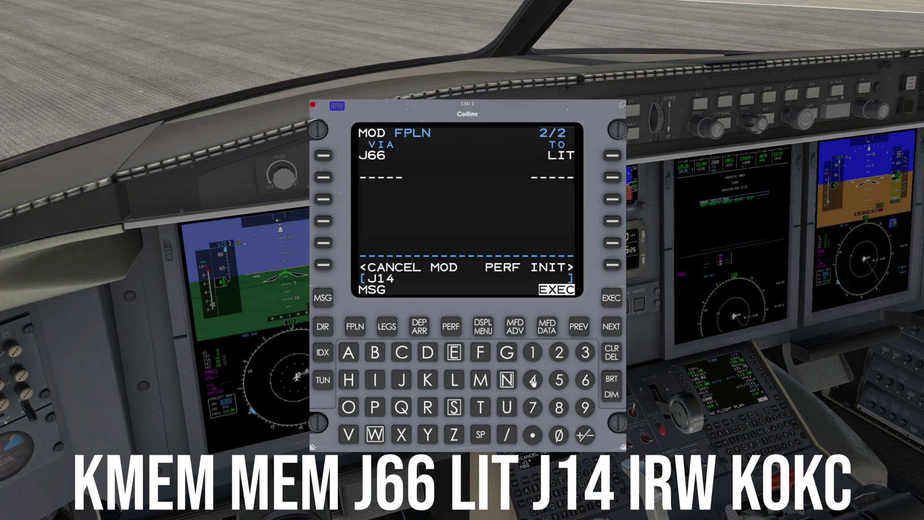
click(324, 178)
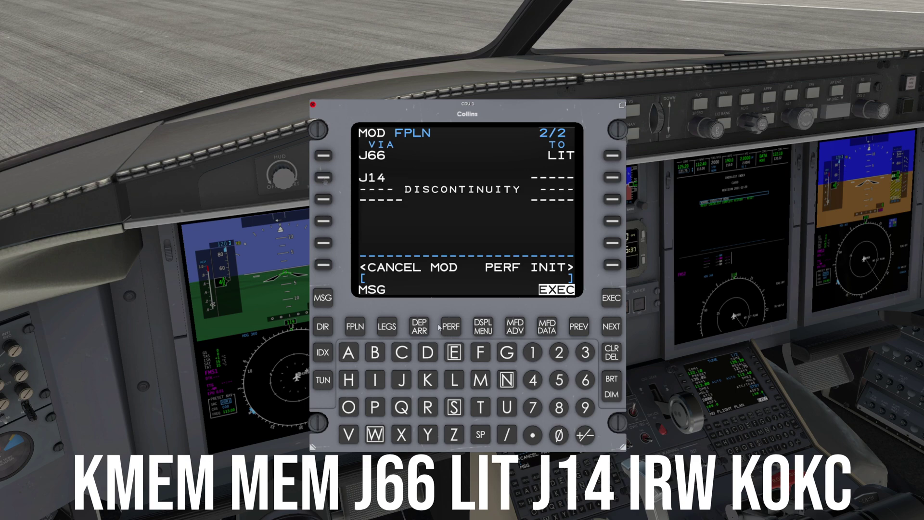
click(374, 380)
click(428, 407)
click(375, 435)
click(613, 178)
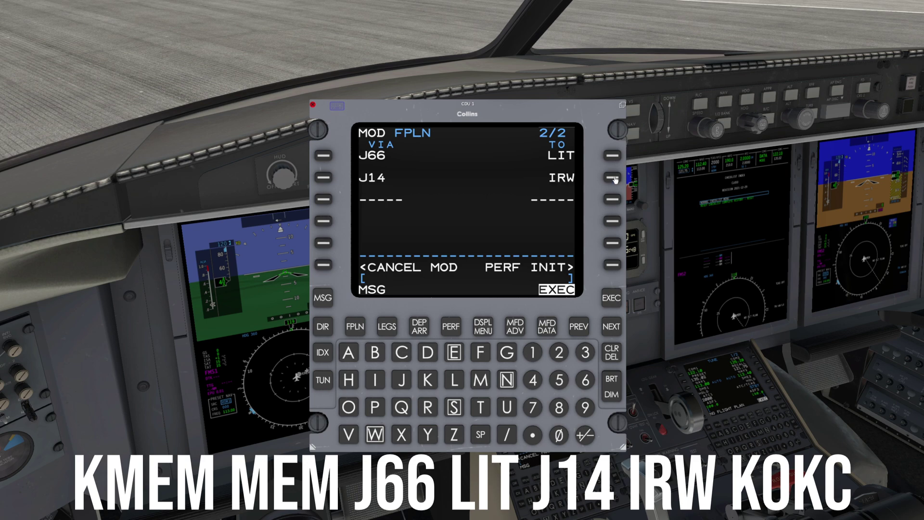
click(610, 299)
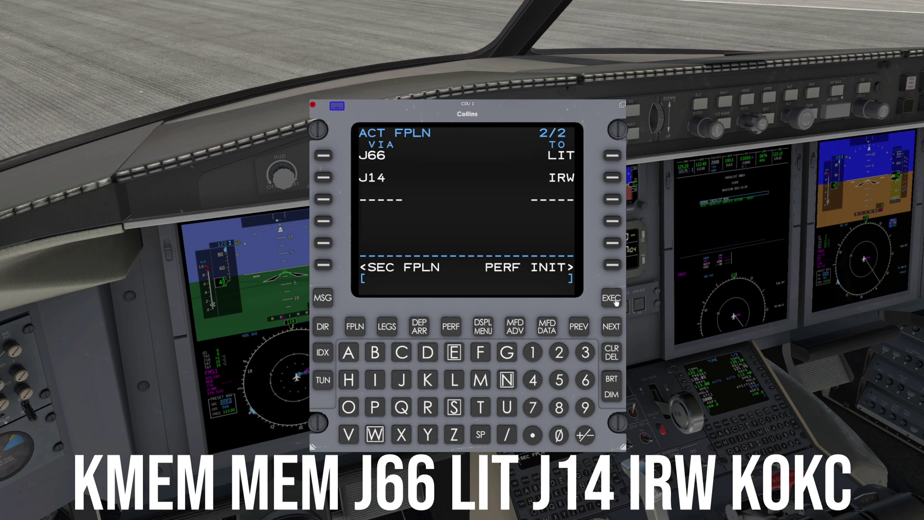
Page between ACT FPLN pages 1/2 and 2/2 to review the route
click(579, 326)
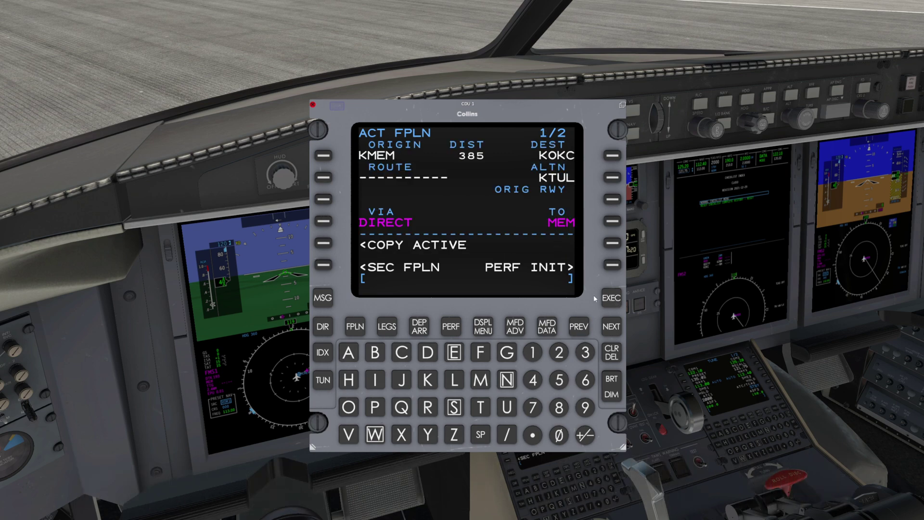
click(611, 327)
Delete the origin with CLR DEL at LSK 1L and execute to wipe the plan
click(612, 356)
click(324, 157)
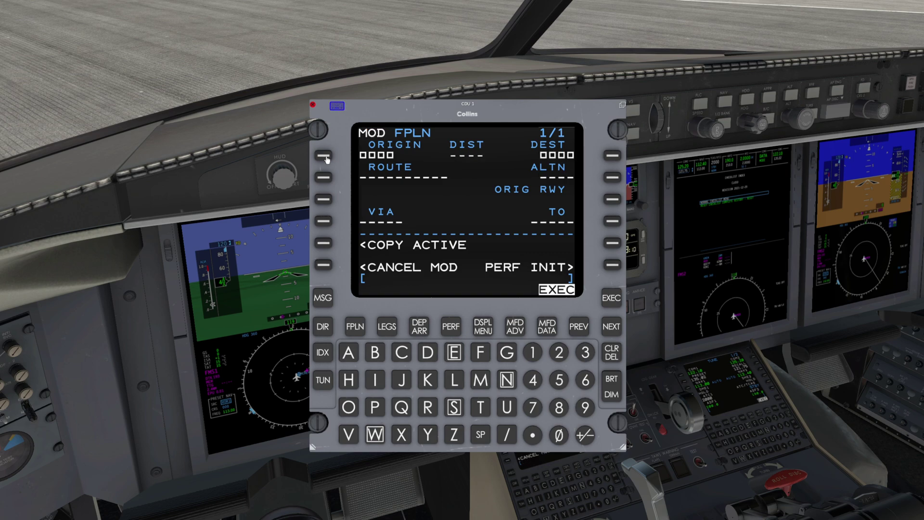
click(614, 299)
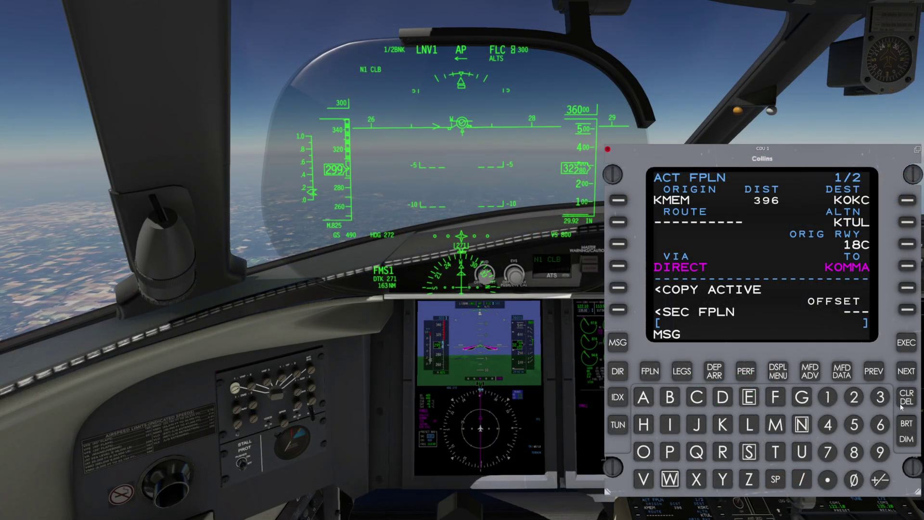
Attempt deleting the origin in flight, then delete the KOKC destination instead
key(Delete)
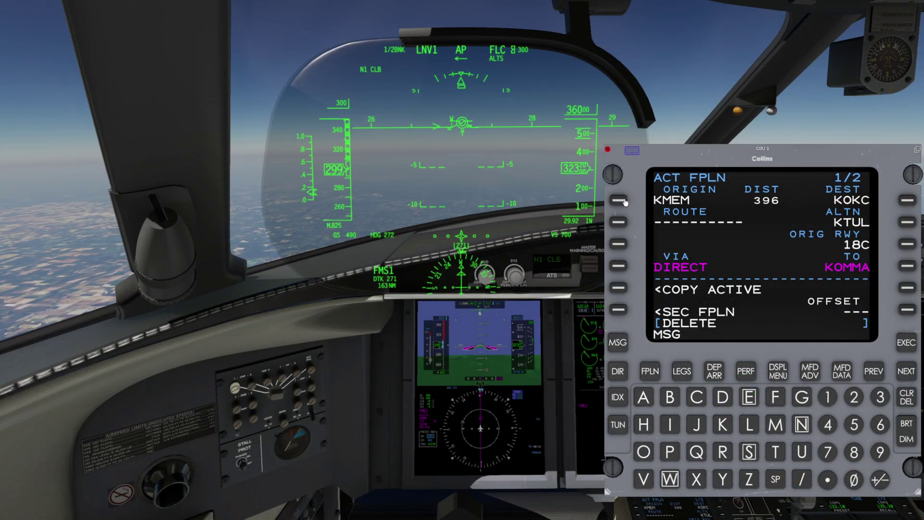
click(622, 202)
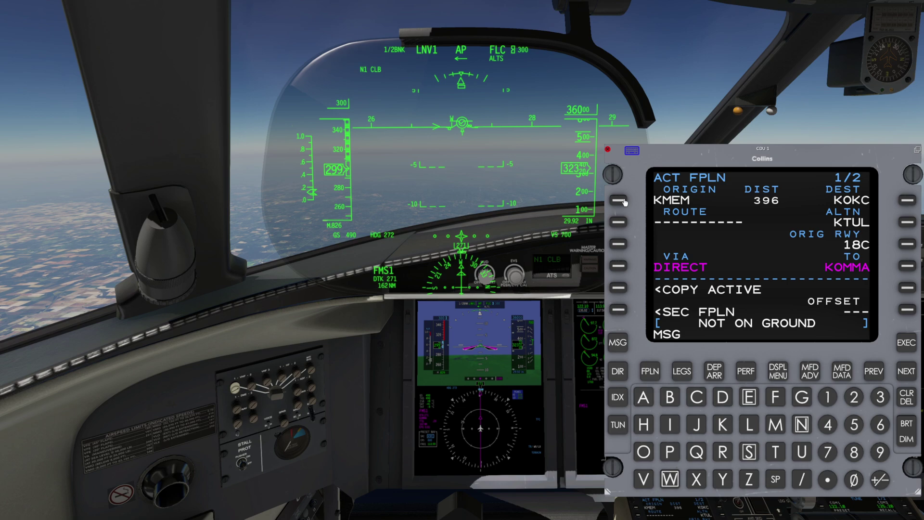
key(Delete)
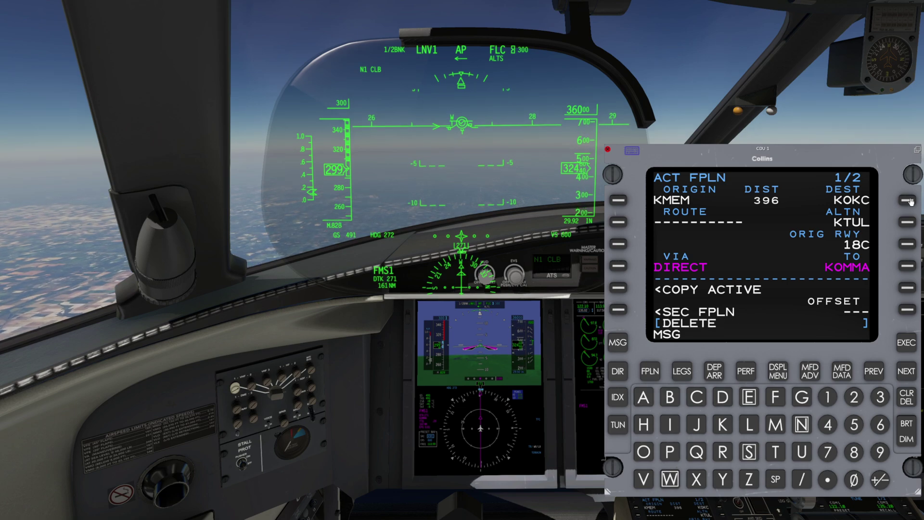
click(910, 200)
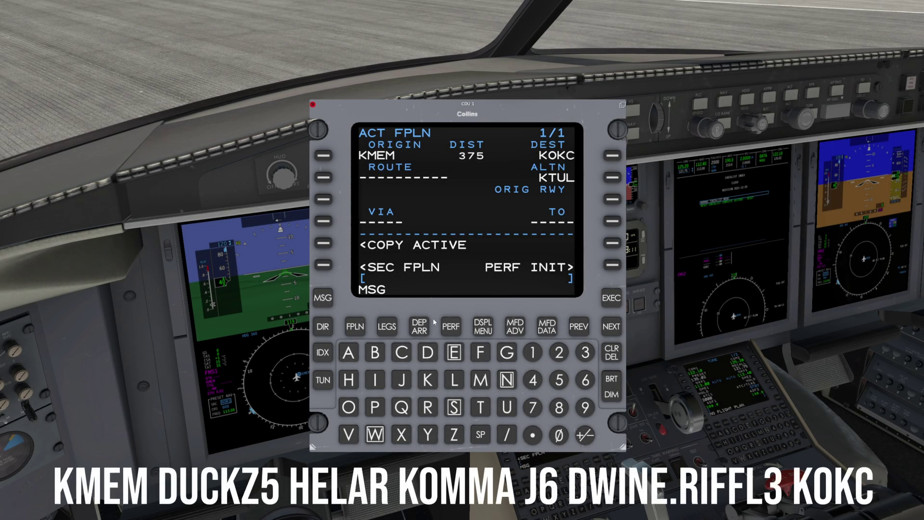
Select the KMEM DUCKZ5 departure with HELAR transition from runway 18C
click(421, 330)
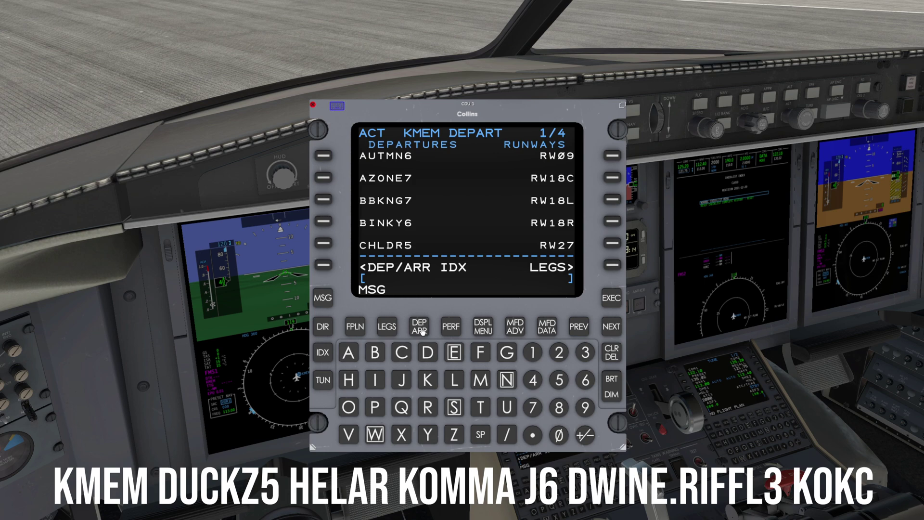
click(421, 331)
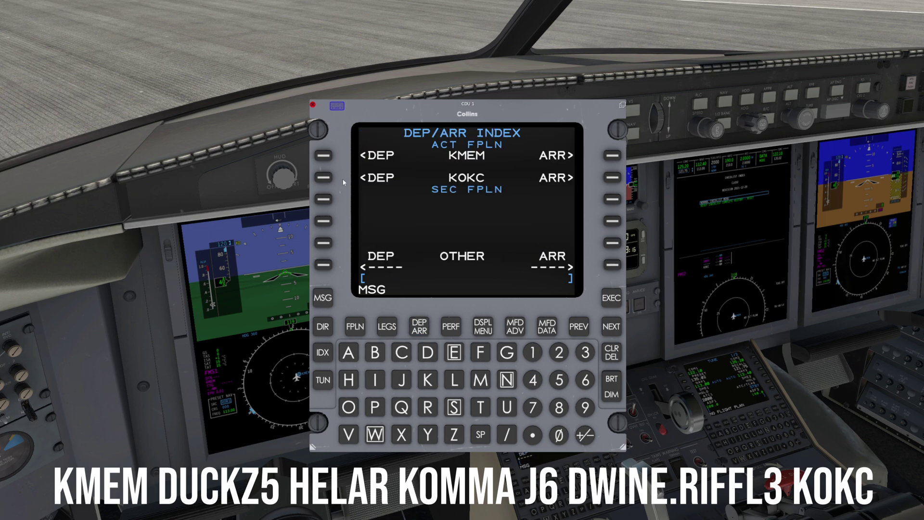
click(324, 155)
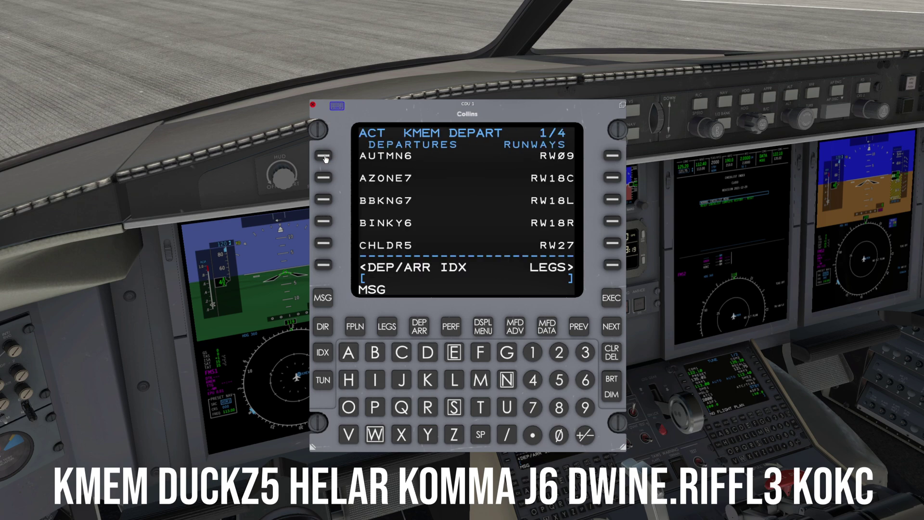
click(611, 327)
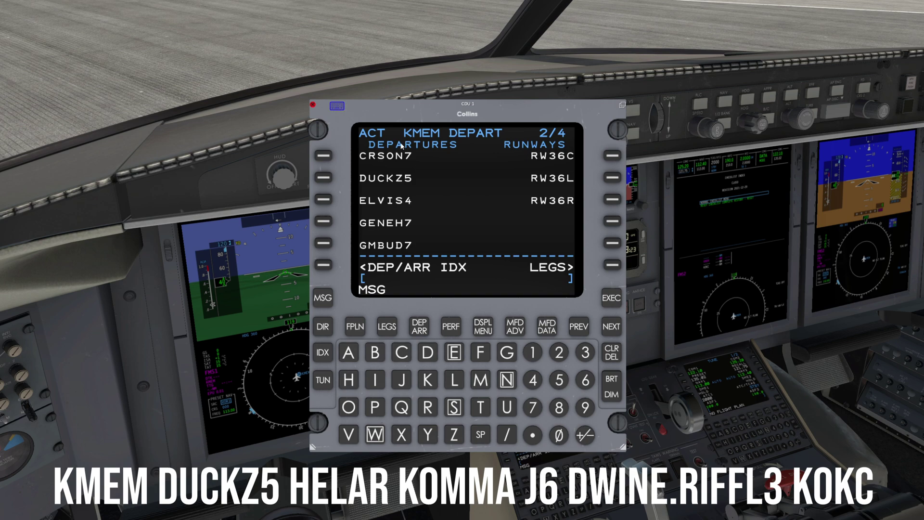
click(325, 177)
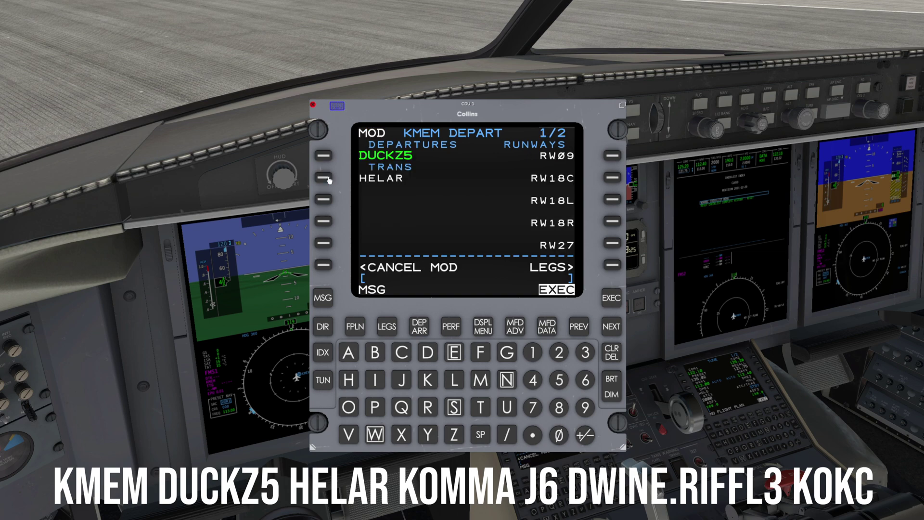
click(323, 177)
click(612, 178)
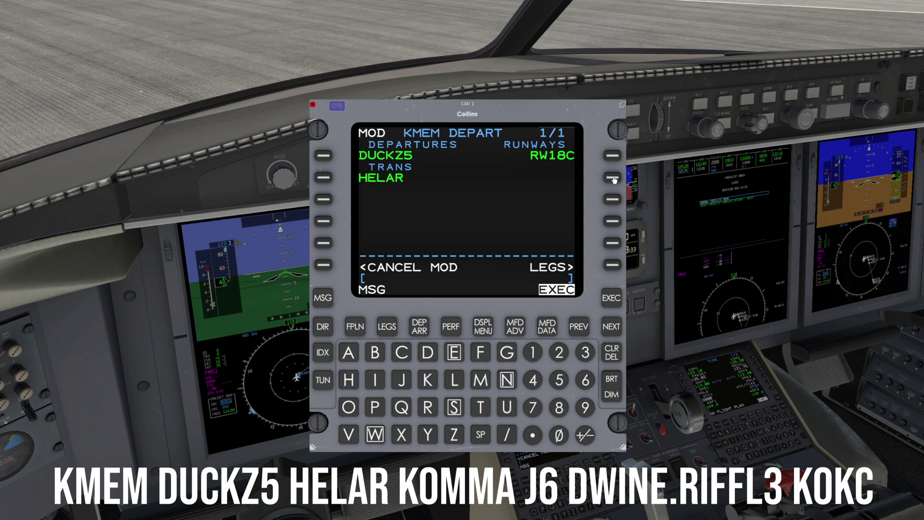
Review both pages of the departure legs and execute the change
click(756, 248)
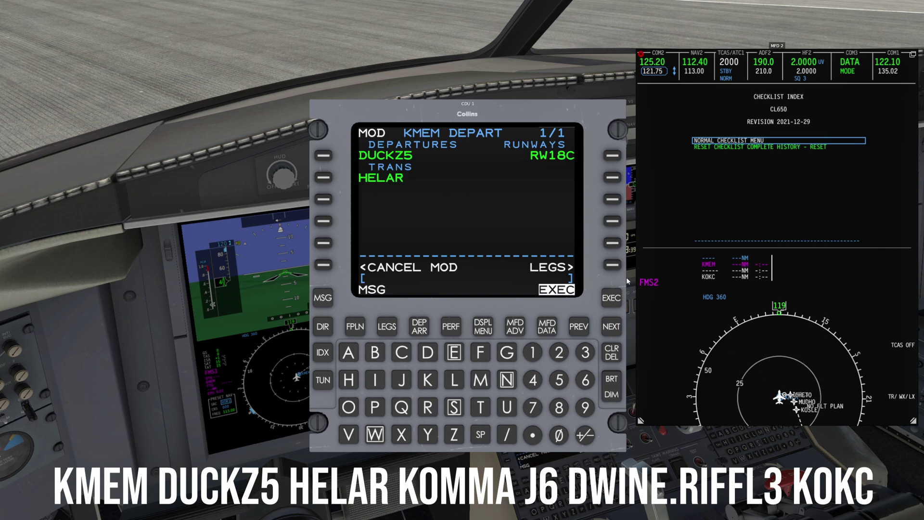
click(615, 266)
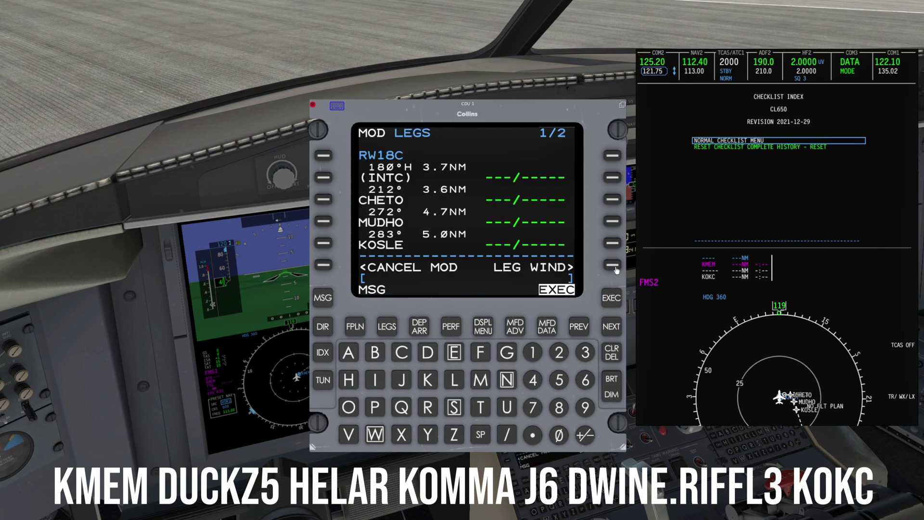
click(613, 329)
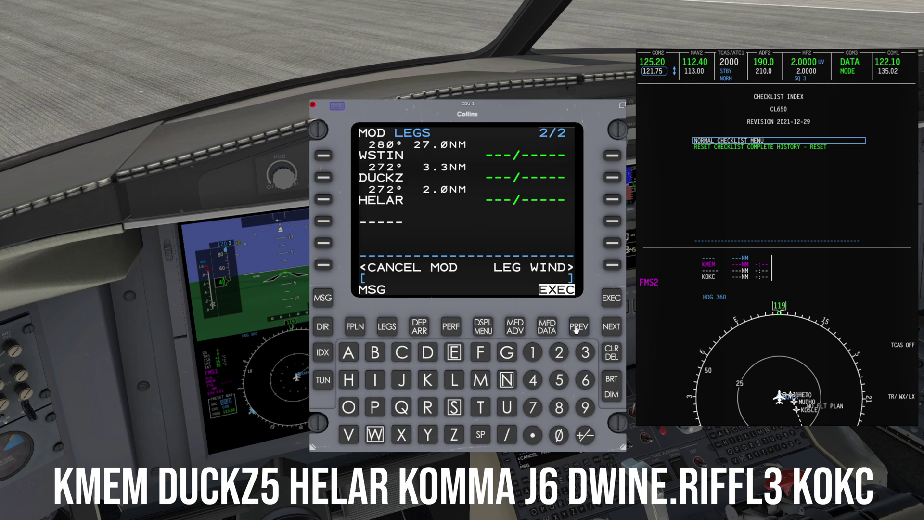
click(579, 328)
click(612, 299)
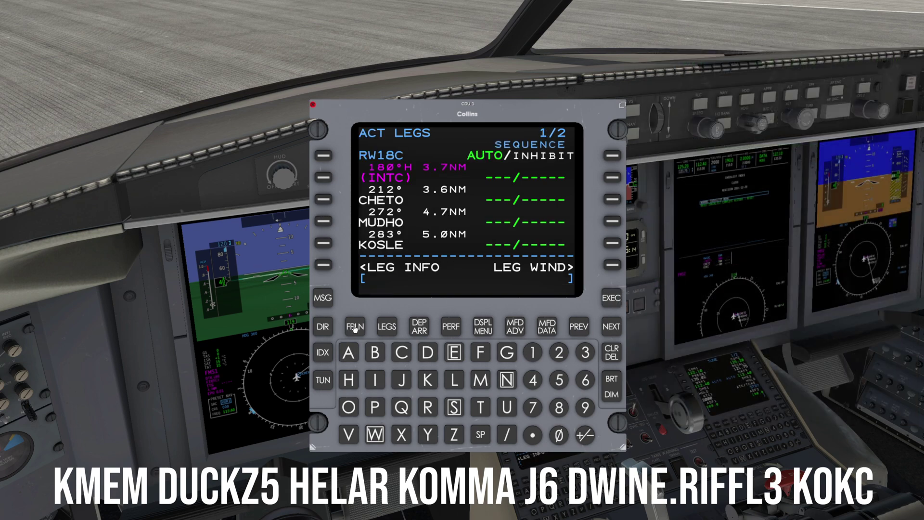
Add KOMMA as a direct waypoint on flight plan page 2
click(356, 326)
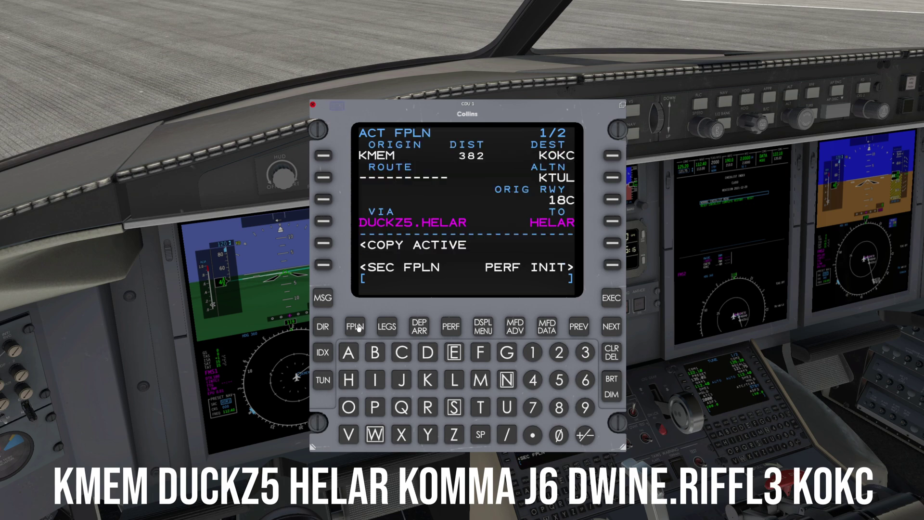
click(614, 327)
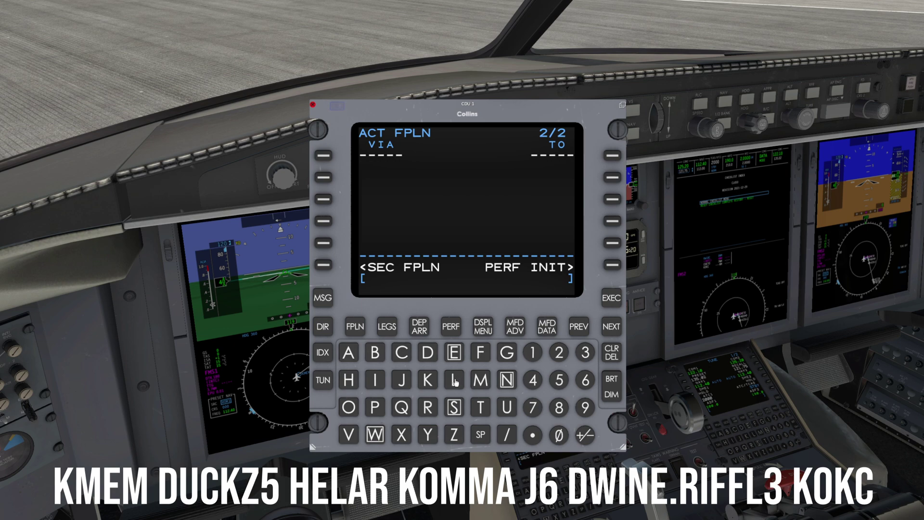
click(428, 383)
click(350, 409)
double_click(480, 380)
click(616, 158)
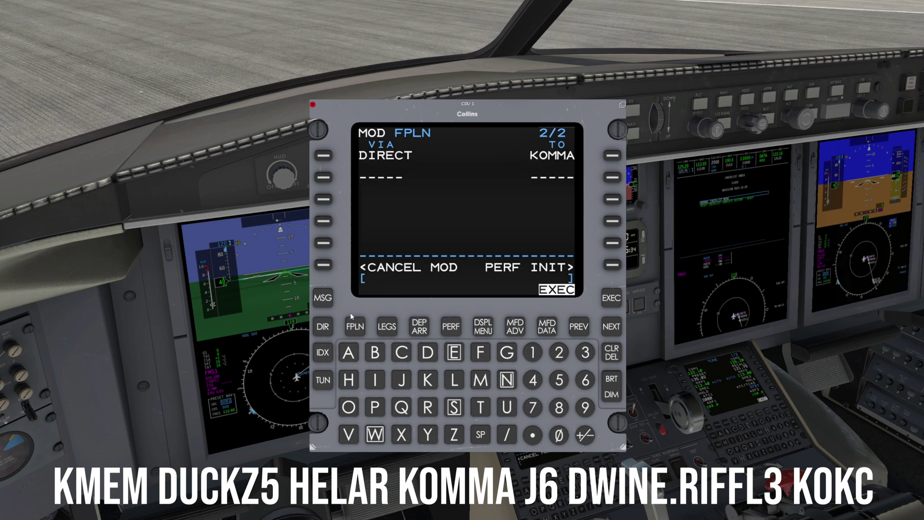
Insert airway J6 after KOMMA at LSK 2L
click(402, 380)
click(585, 380)
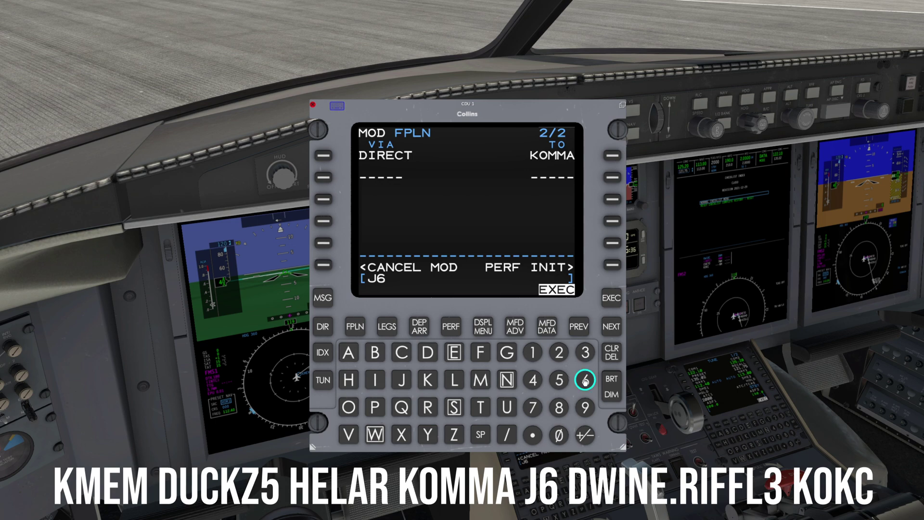
click(323, 178)
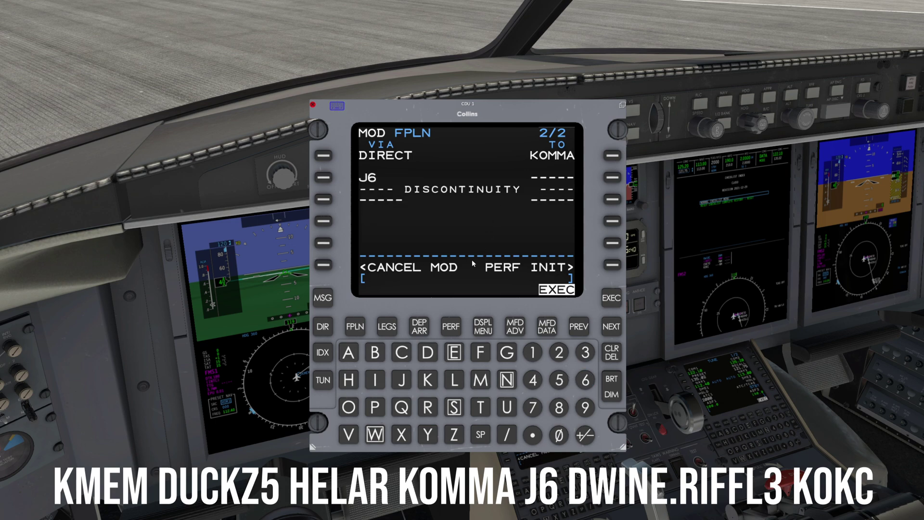
click(418, 329)
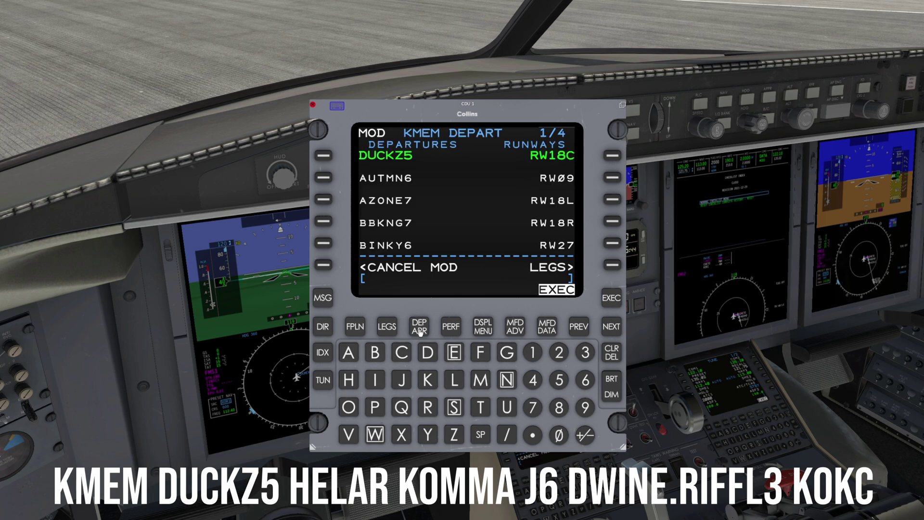
For KOKC, select the RIFFL3 arrival via DWINE and the ILS 17L approach
click(421, 329)
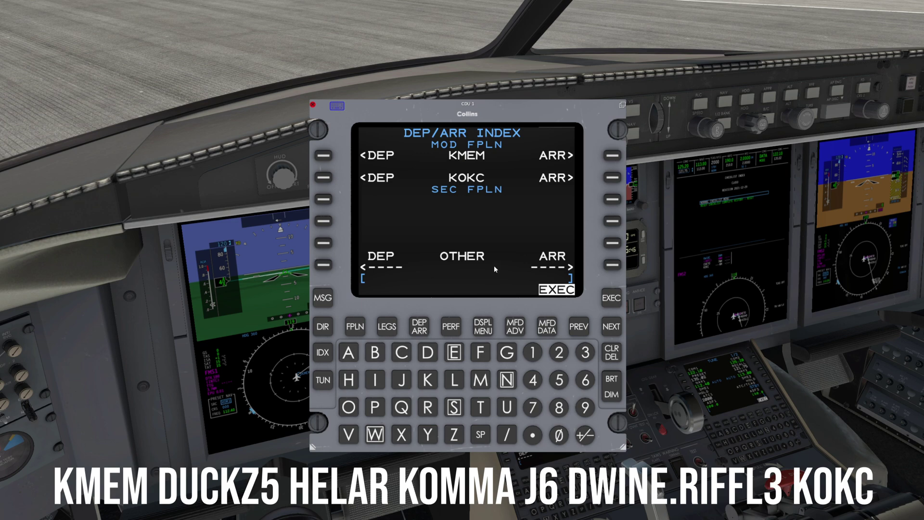
click(613, 180)
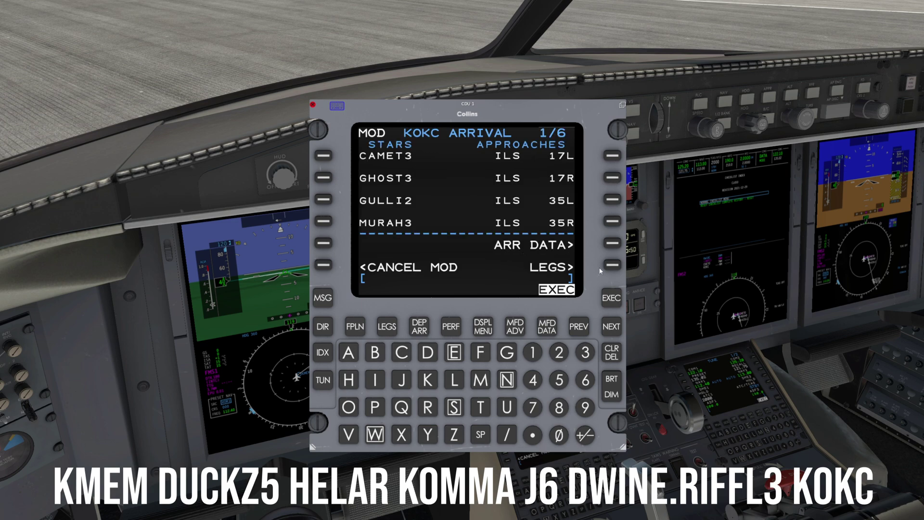
click(612, 327)
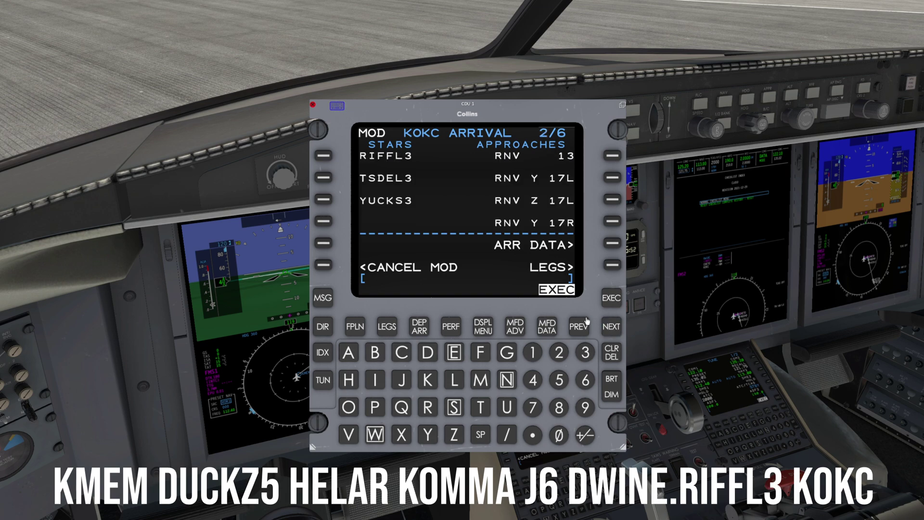
click(324, 157)
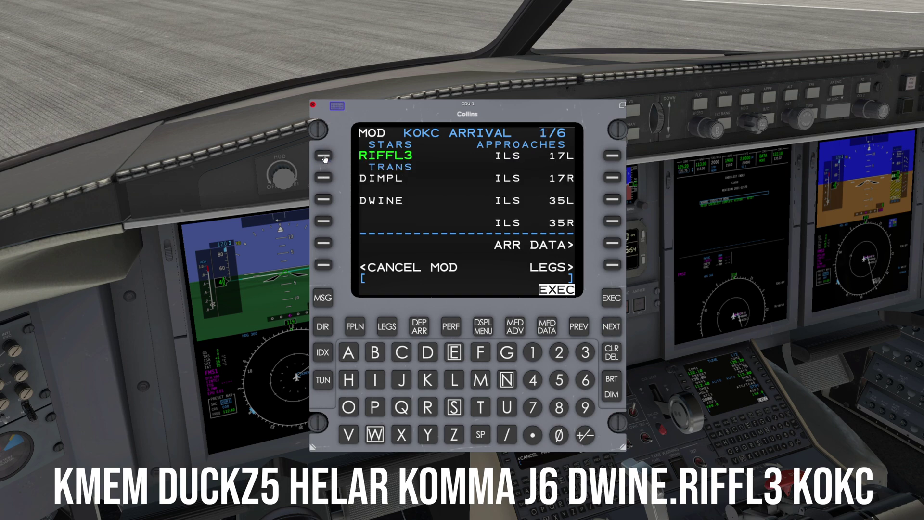
click(324, 201)
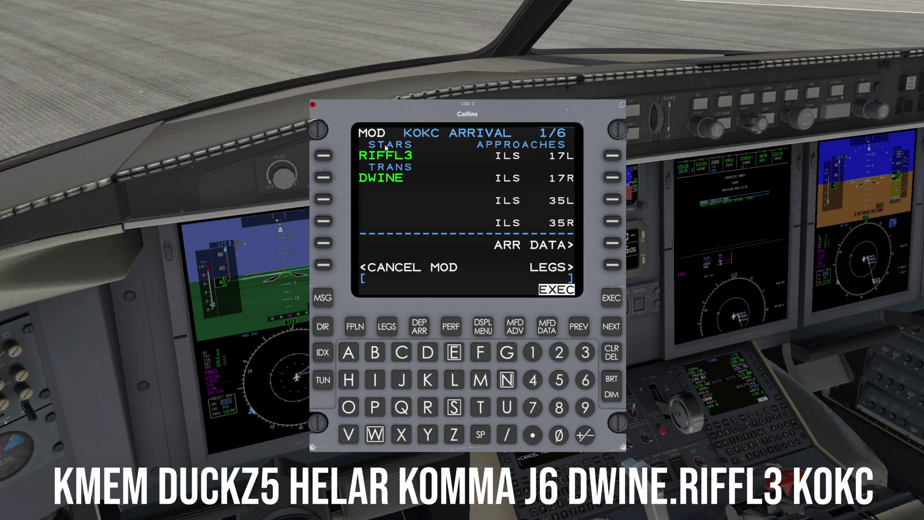
click(612, 156)
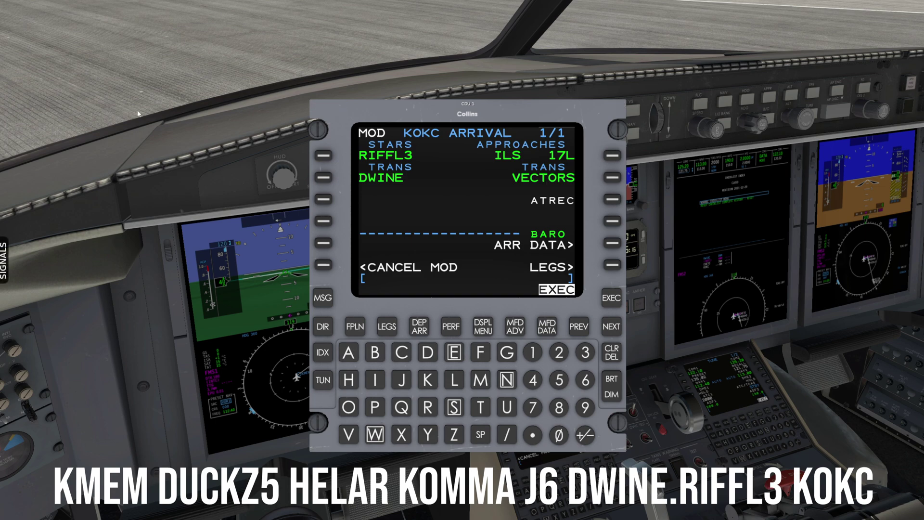
click(355, 330)
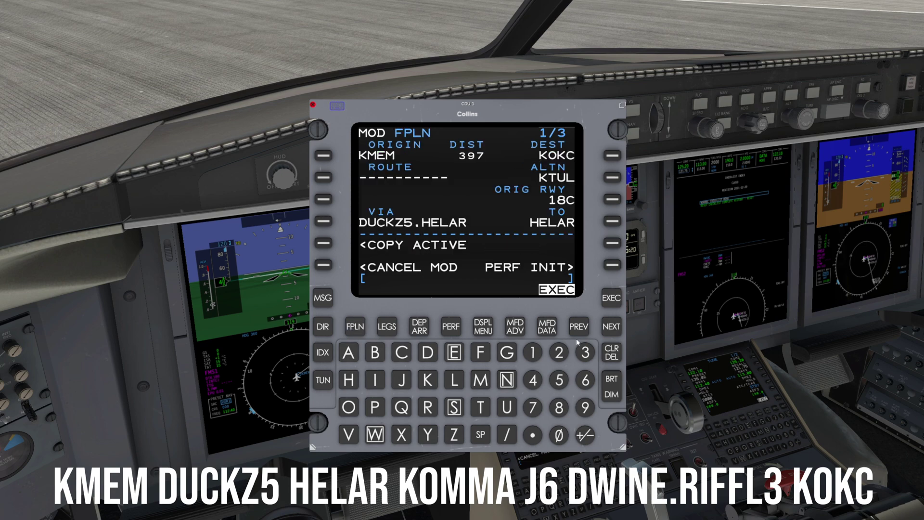
On flight plan page 2, enter DWINE as the J6 endpoint and execute the modified route
click(616, 327)
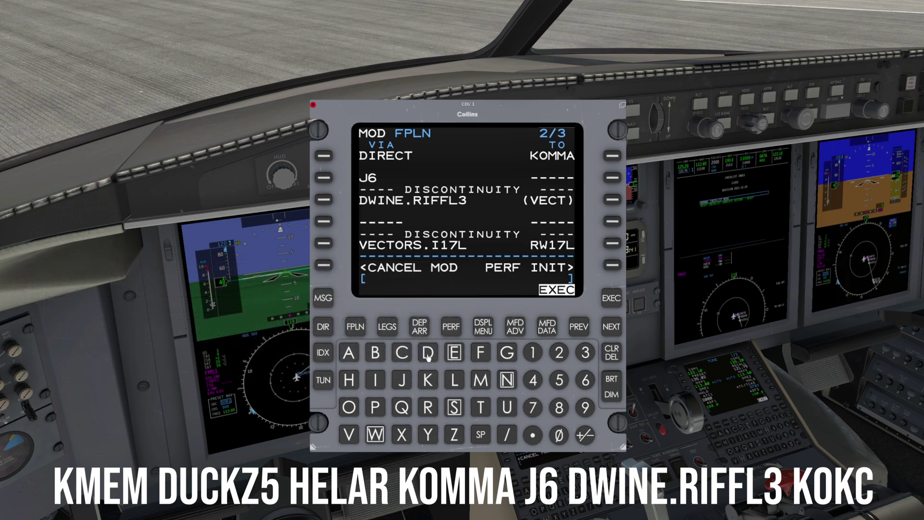
click(428, 355)
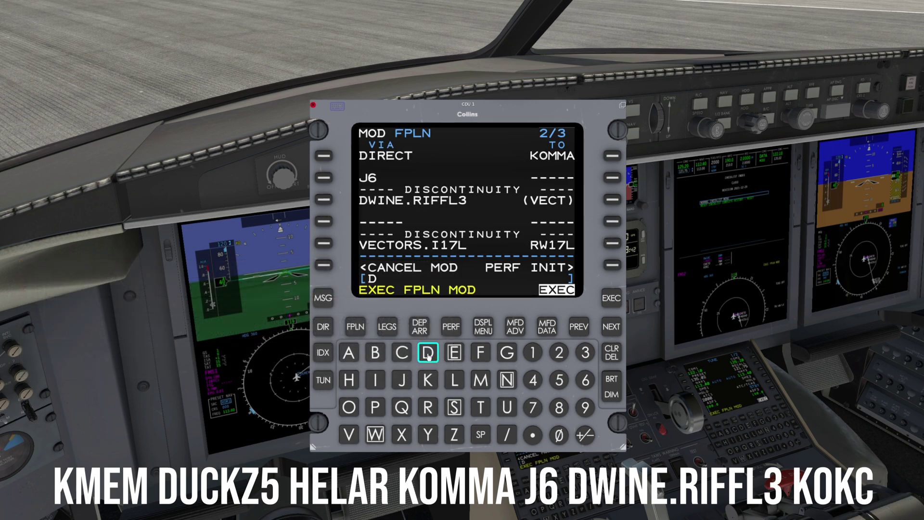
click(375, 435)
click(376, 381)
click(506, 381)
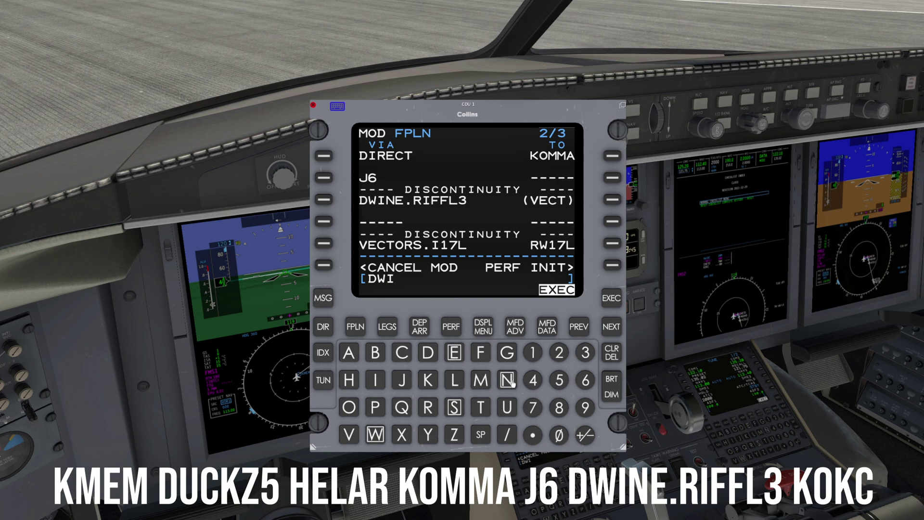
click(455, 354)
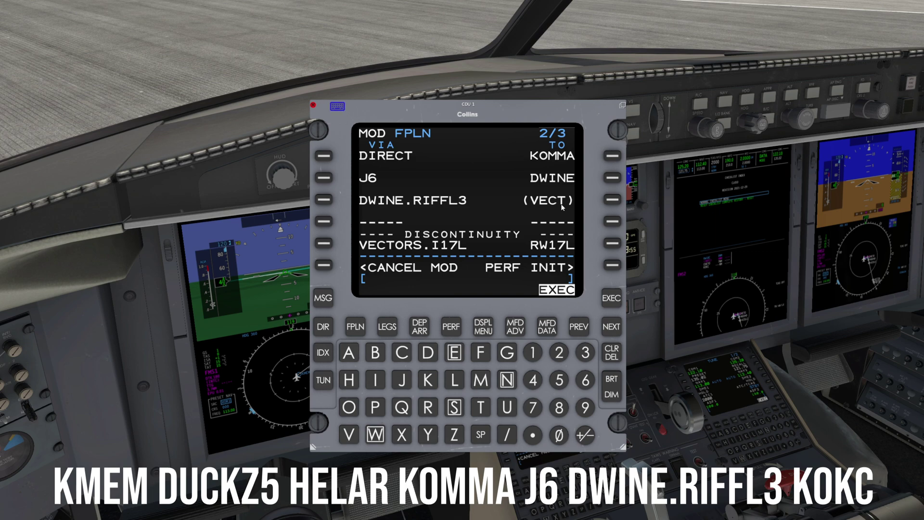
click(613, 299)
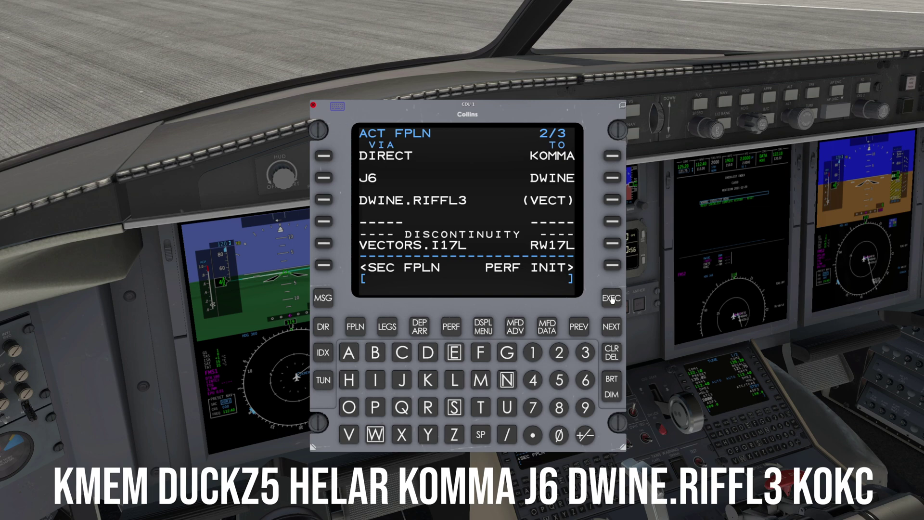
Page through the active flight plan, back to page 1 and forward to page 2
click(578, 331)
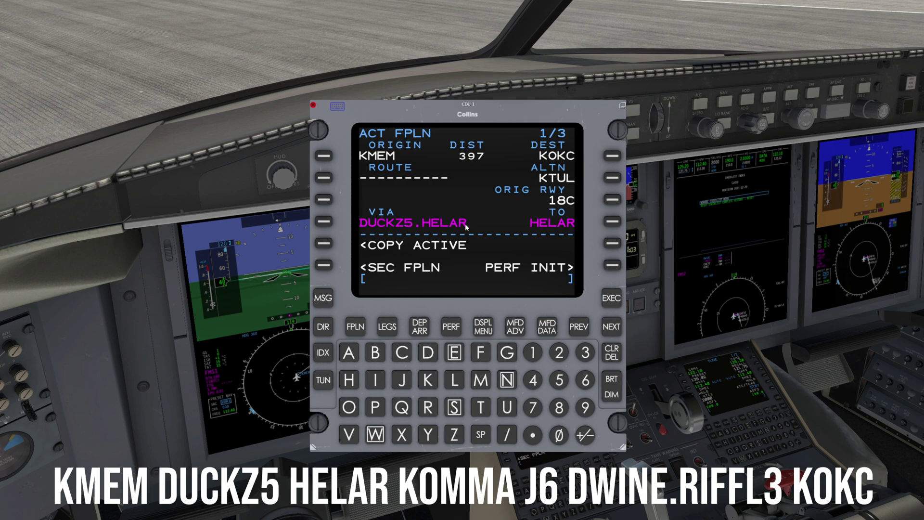
click(607, 327)
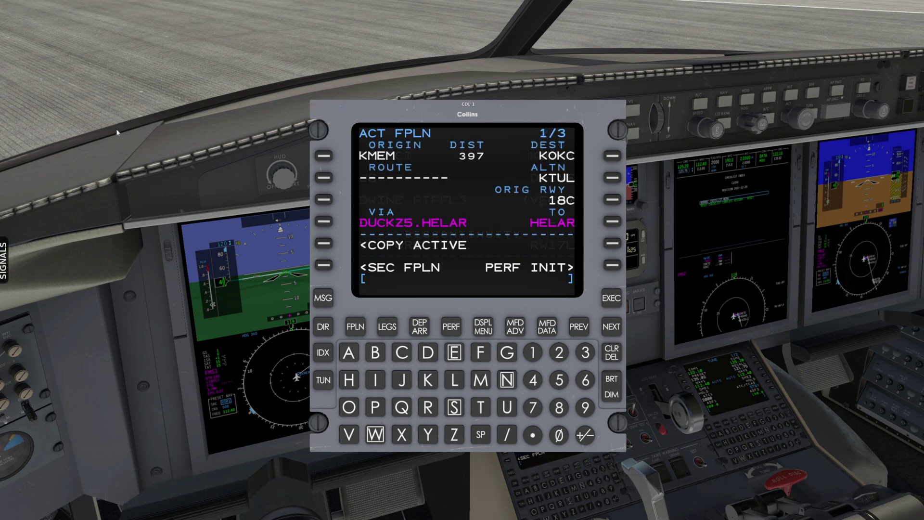
Open the KMEM departure page and select runway 18L instead of 18C
click(419, 327)
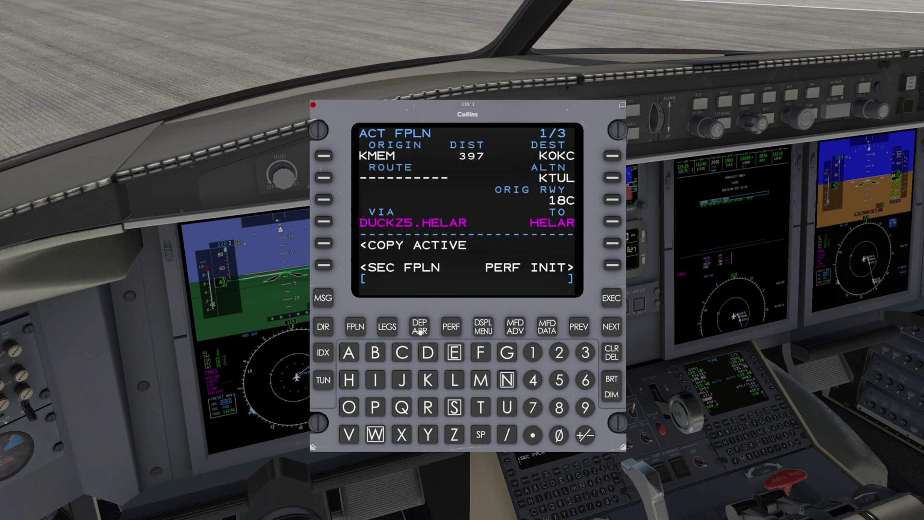
click(613, 199)
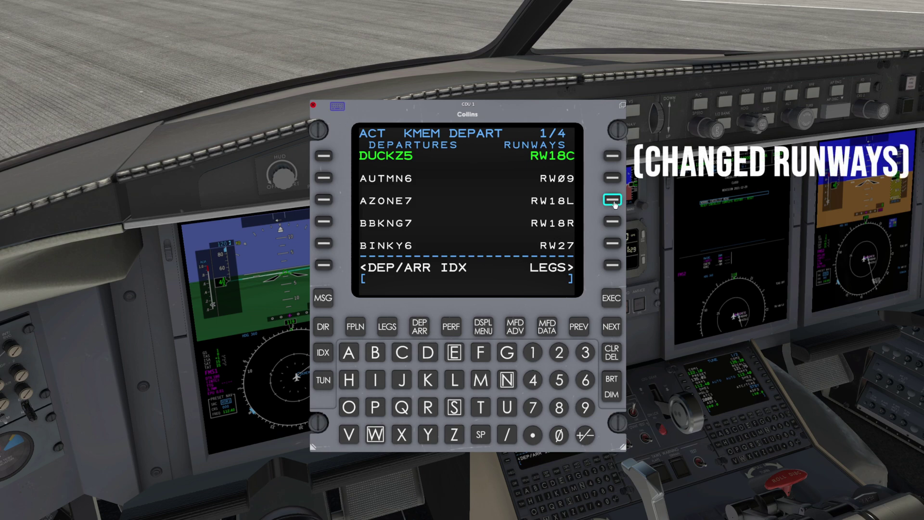